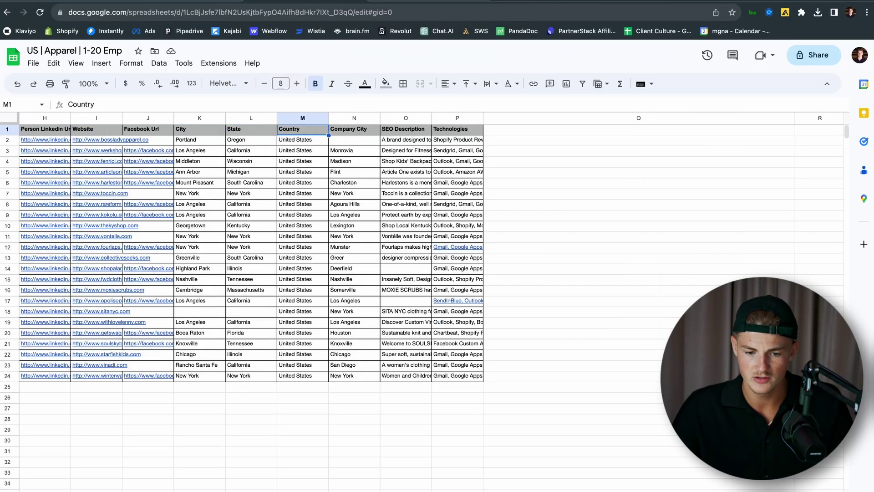
click(200, 128)
key(Left)
key(Left)
key(Left)
key(Left)
key(Left)
key(Left)
key(Left)
key(Left)
key(Left)
key(Left)
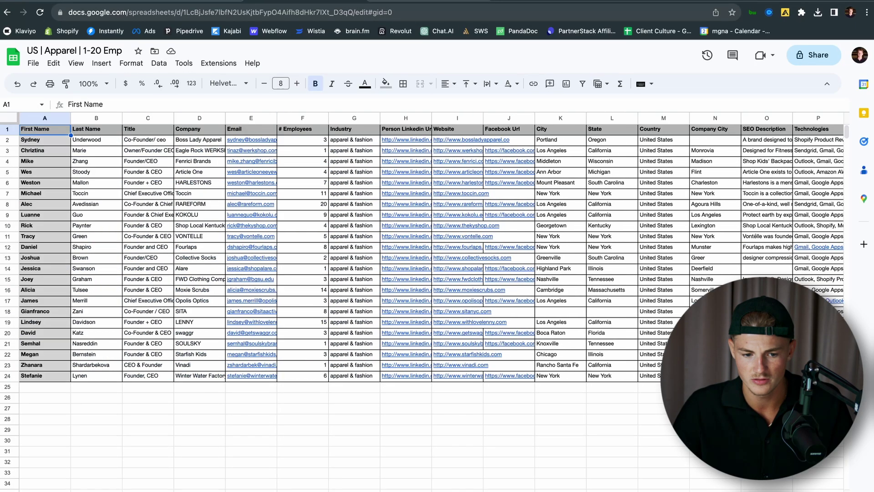
key(Right)
key(Right)
key(Right)
key(Right)
key(Right)
key(Right)
key(Right)
key(Right)
key(Right)
key(Right)
key(Right)
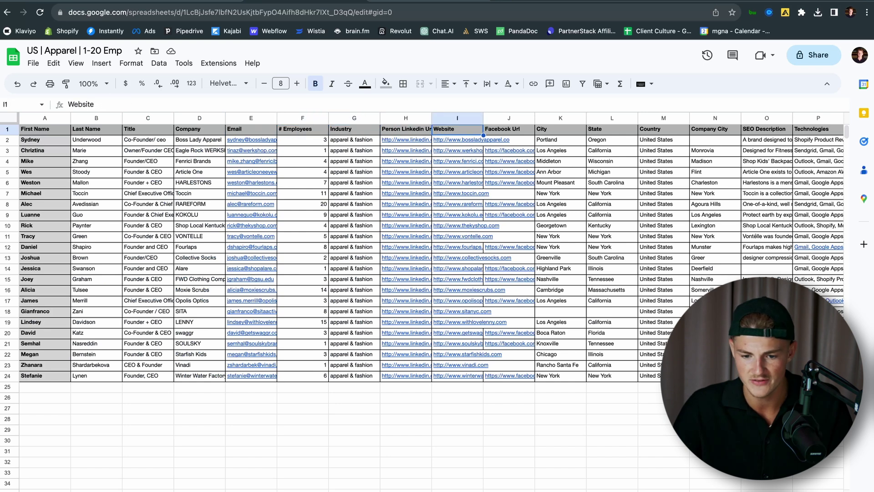
key(Right)
key(Right)
key(Right)
key(Right)
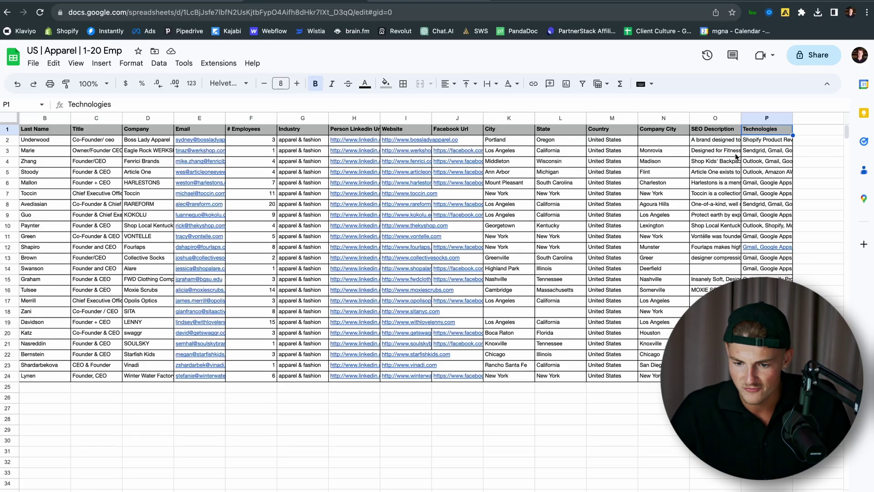
key(Left)
key(Right)
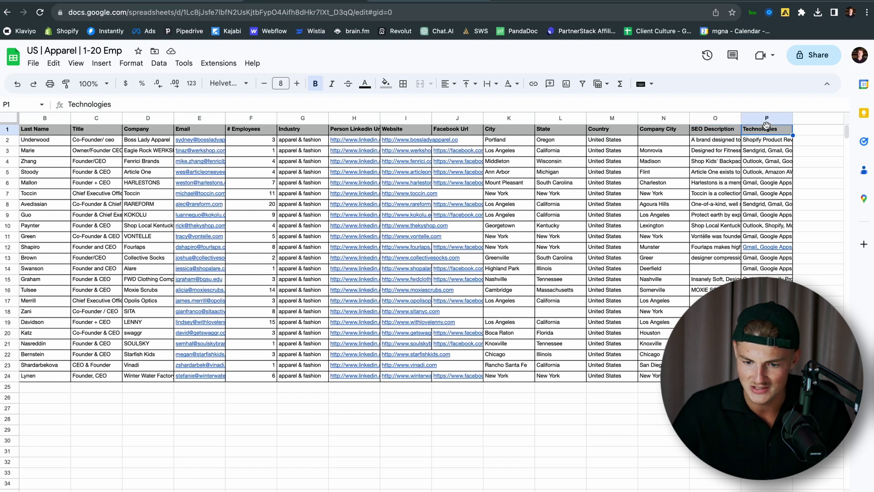
key(Left)
key(Left)
key(Left)
key(Left)
key(Left)
key(Left)
key(Right)
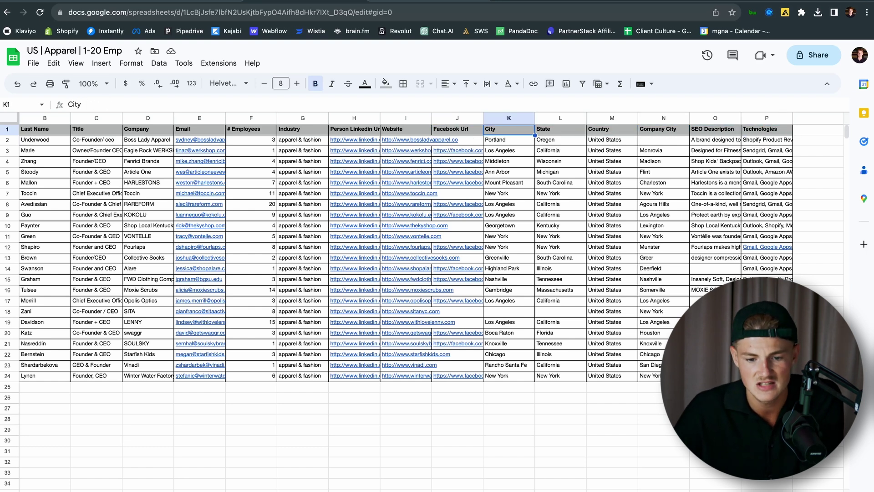
key(Left)
key(Left)
key(Left)
key(Left)
key(Left)
key(Left)
key(Right)
key(Left)
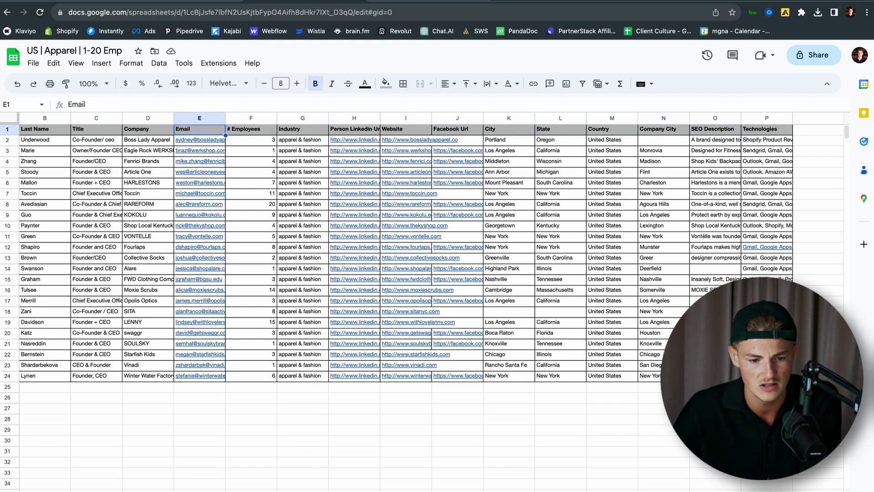
key(Left)
key(Left)
key(Right)
key(Right)
key(Right)
key(Left)
key(Left)
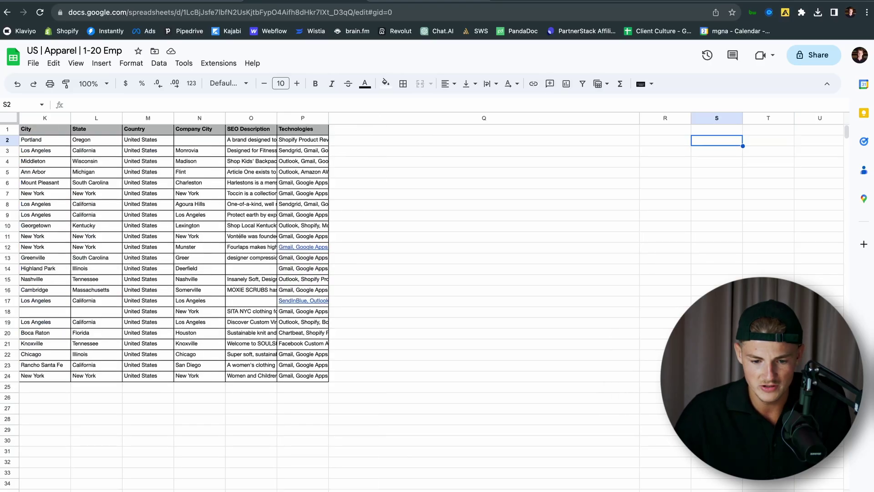
Step: Search Google for 'gpt for sheets' and open the GPT for Sheets and Docs Marketplace listing
key(Left)
key(Left)
key(Left)
key(Right)
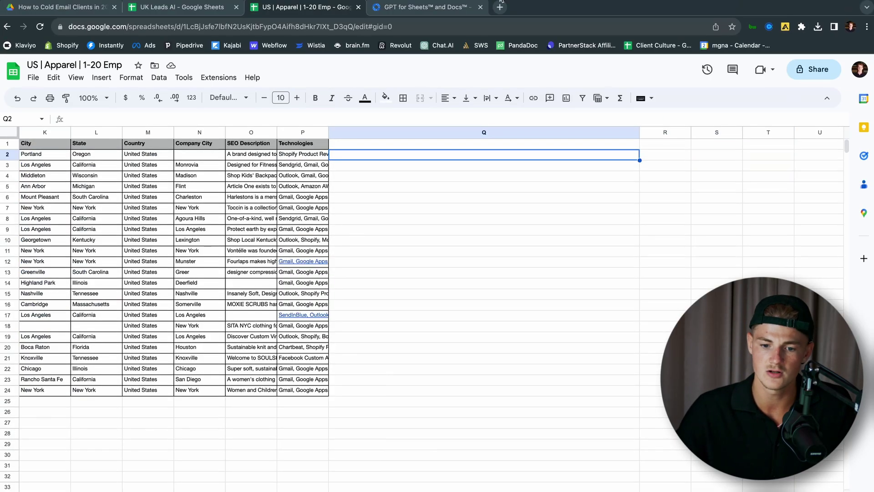
key(super+t)
text(gpt)
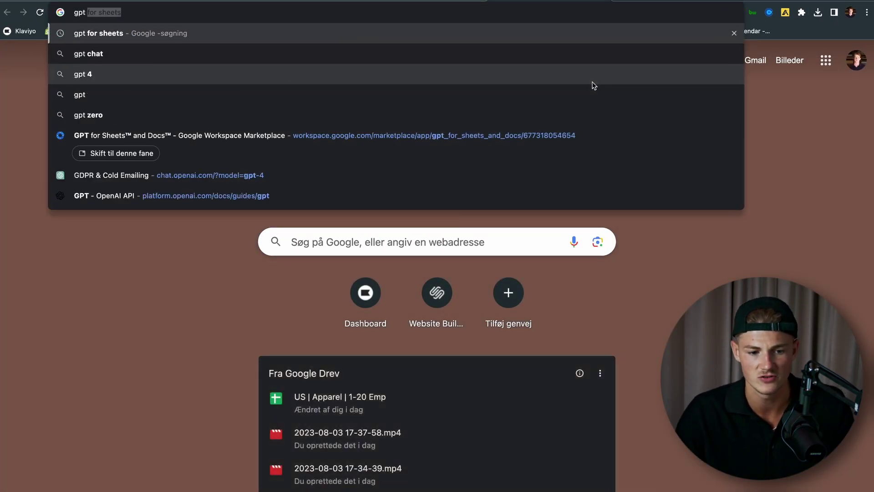
text( for sheets)
key(Return)
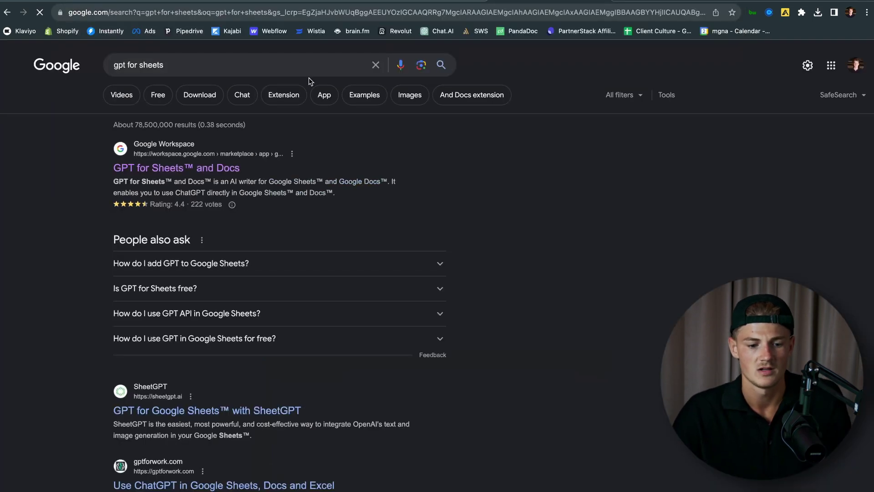
click(177, 168)
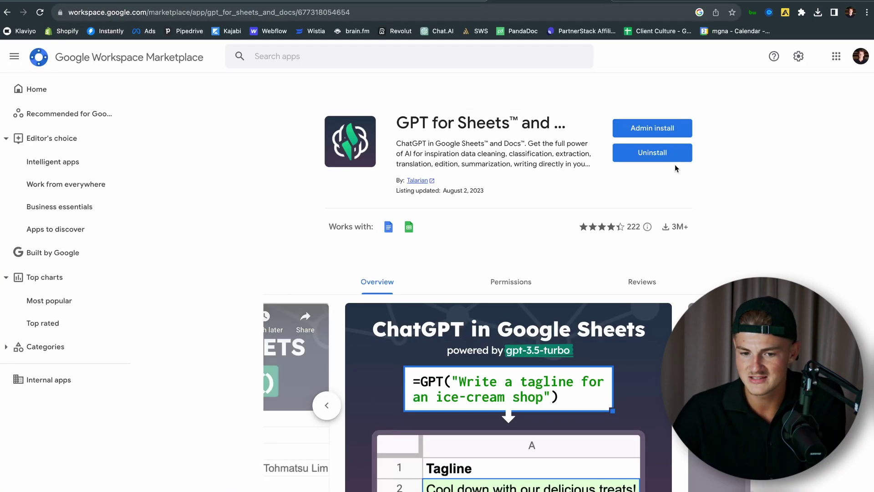
key(super+w)
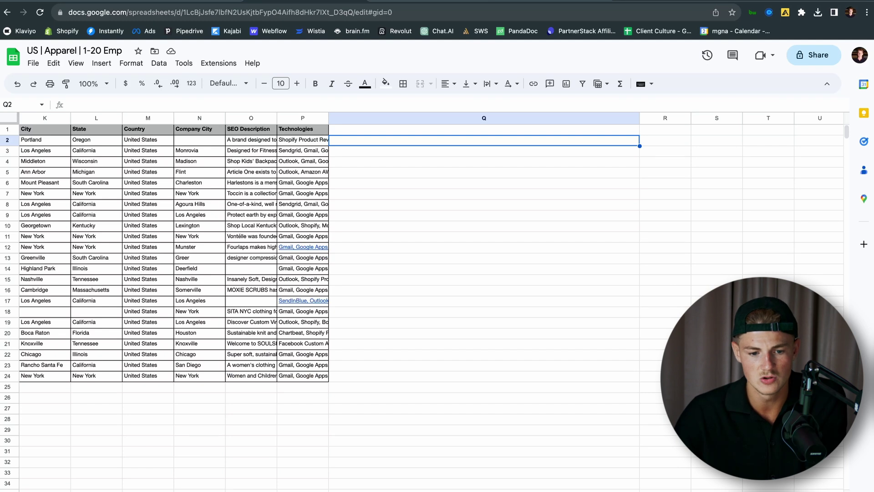
click(214, 61)
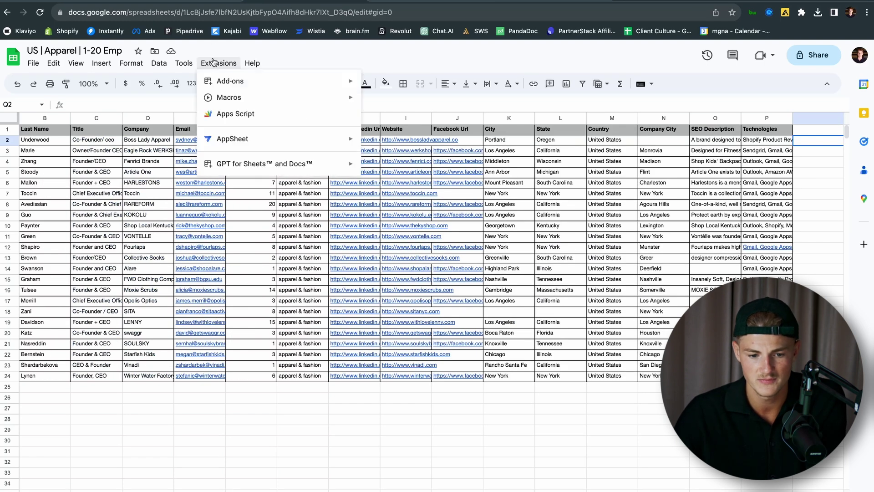
mouse_move(318, 81)
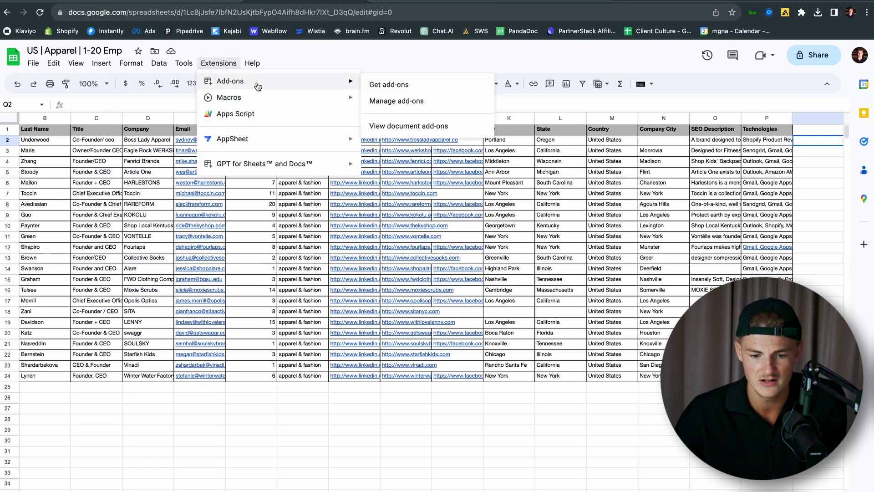
click(417, 100)
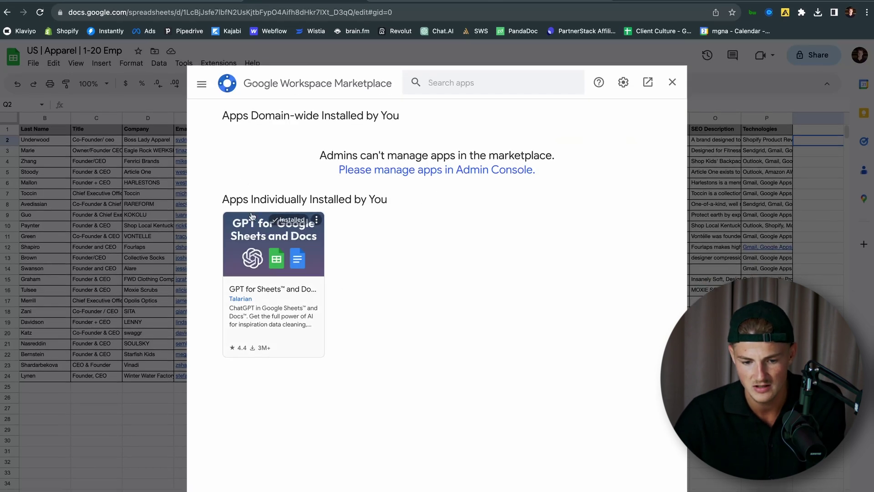
click(672, 82)
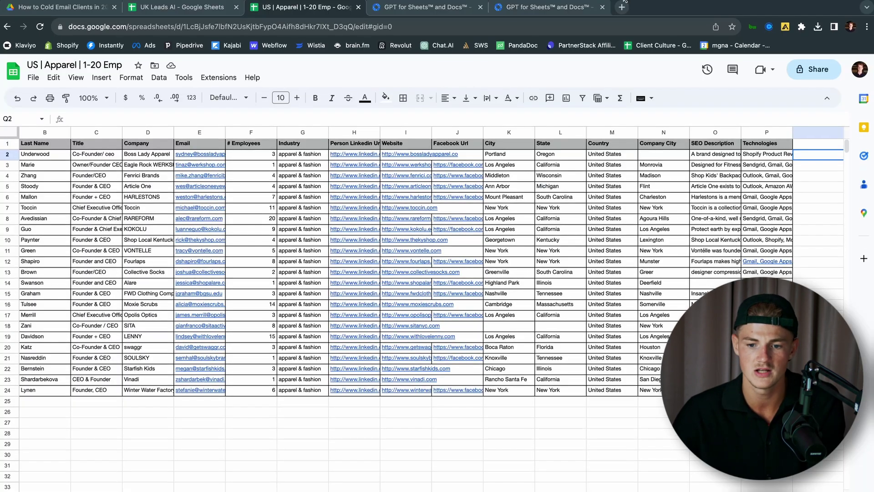
Step: Search 'open ai pricing', open OpenAI's pricing page, log in and choose the API platform
click(615, 7)
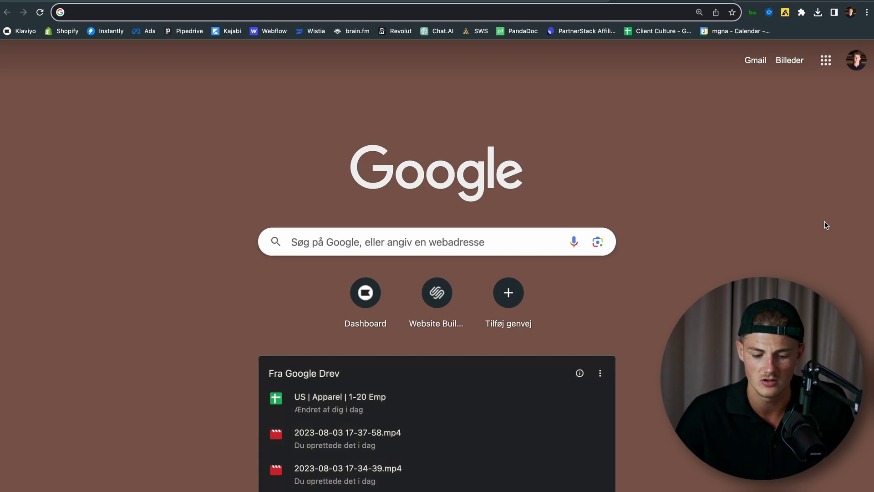
text(open ai)
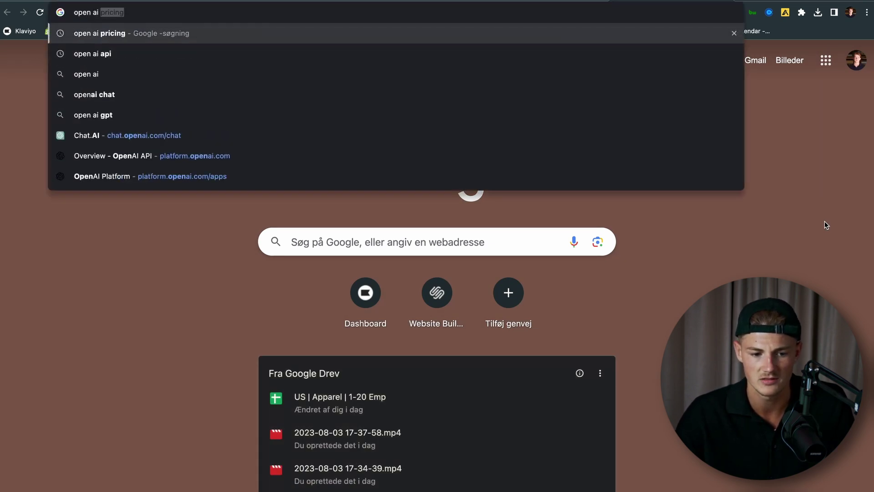
text( pricing)
key(Return)
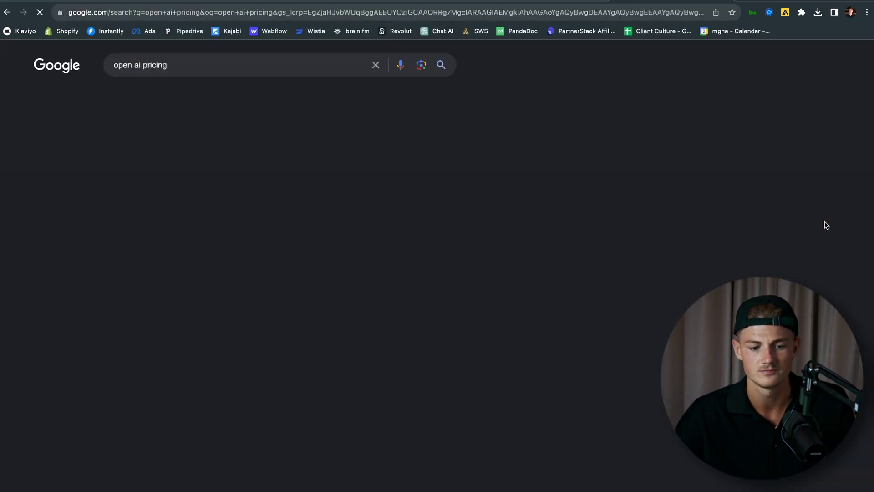
click(129, 168)
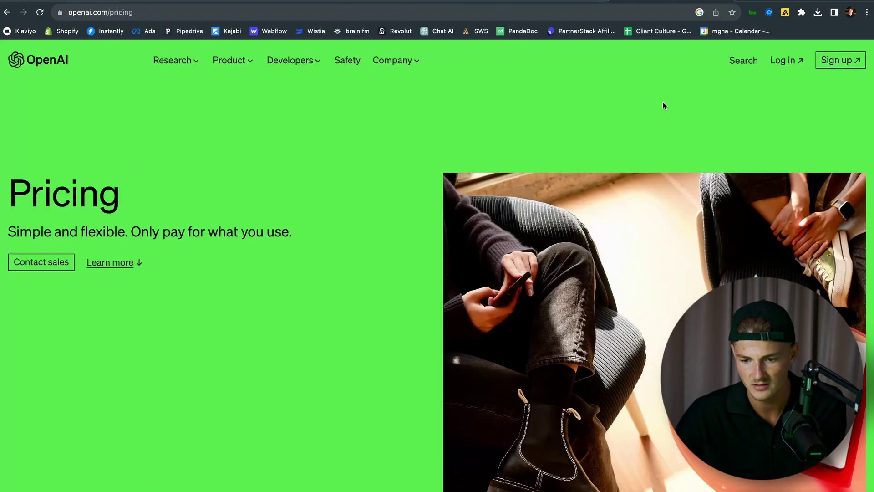
click(787, 61)
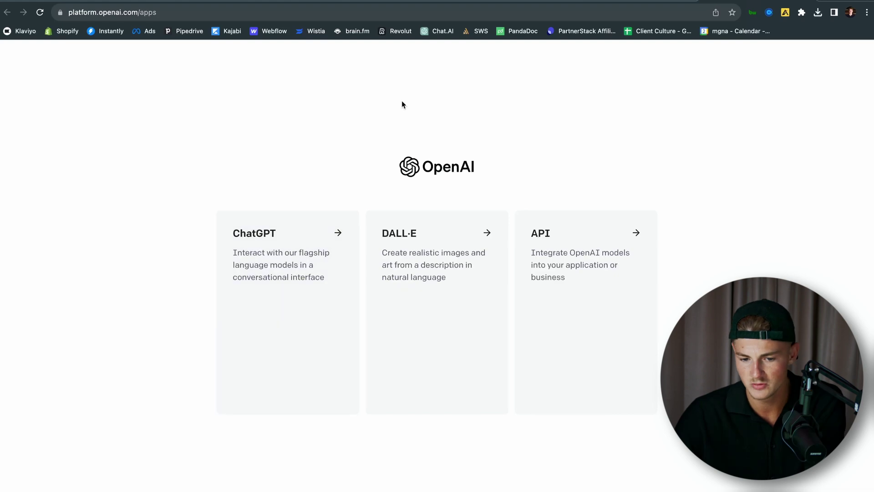
click(545, 245)
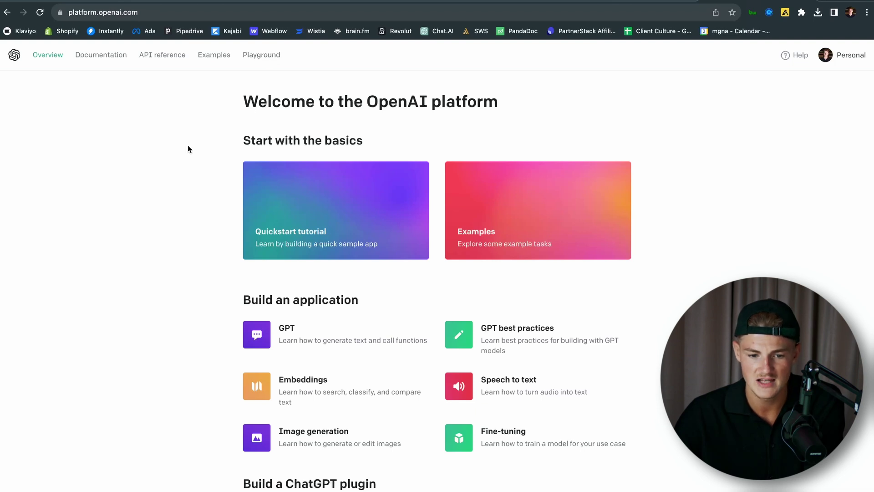
Step: Send the test message 'Hey' to the model in the OpenAI Playground
click(271, 56)
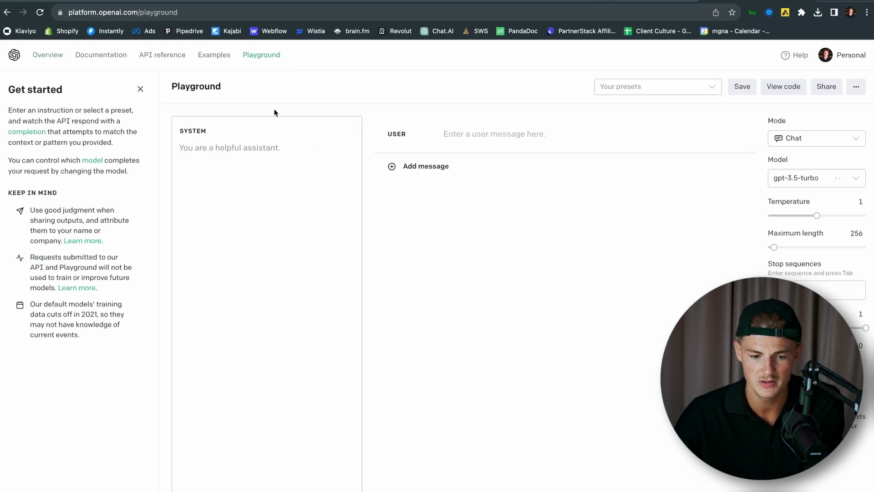
text(Hey what ios your nam)
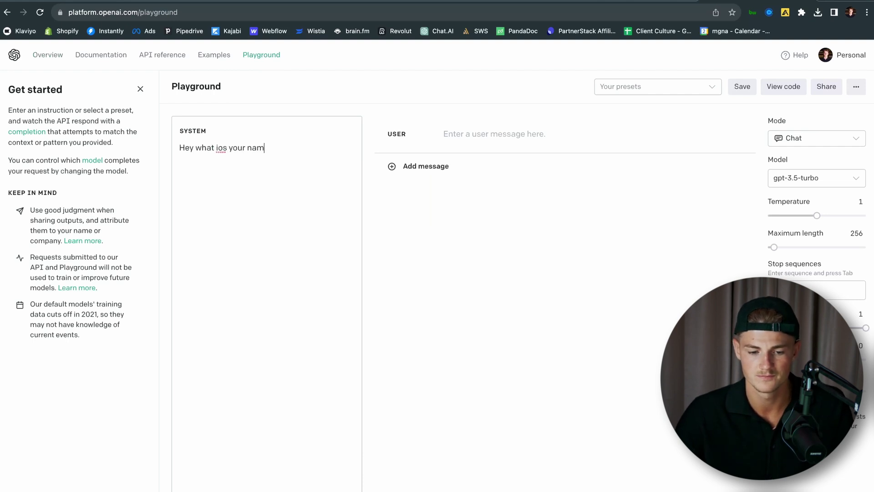
click(423, 489)
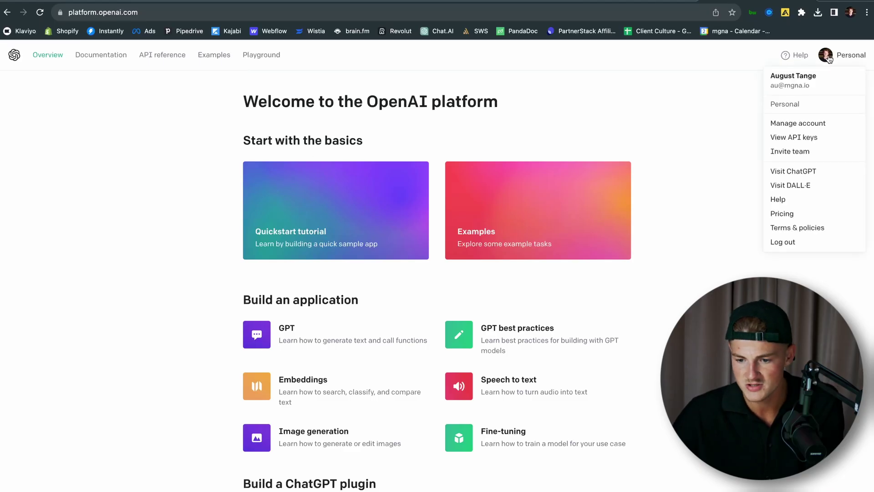
Step: Generate a secret API key named 'Sheets 7' from the API keys page and copy it
click(786, 123)
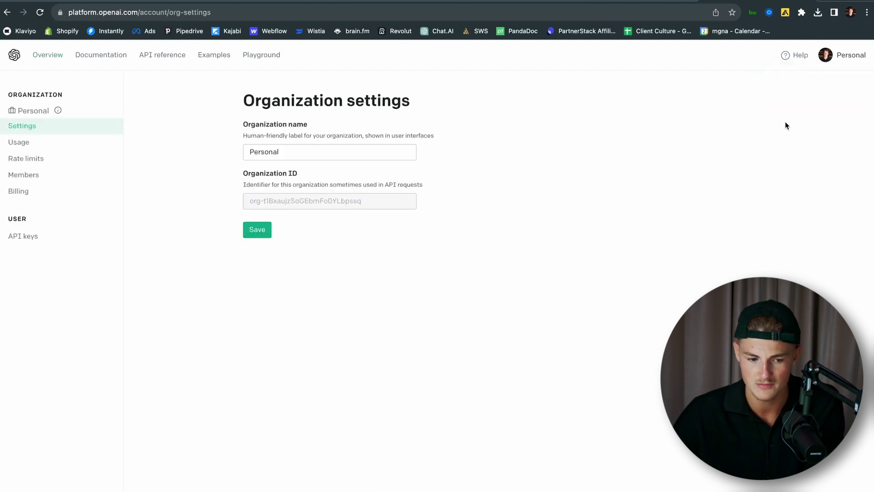
click(30, 240)
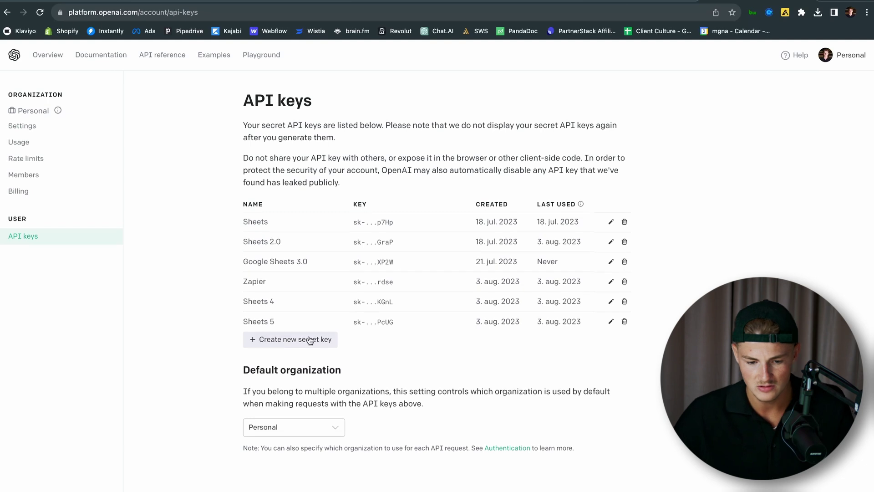
click(302, 342)
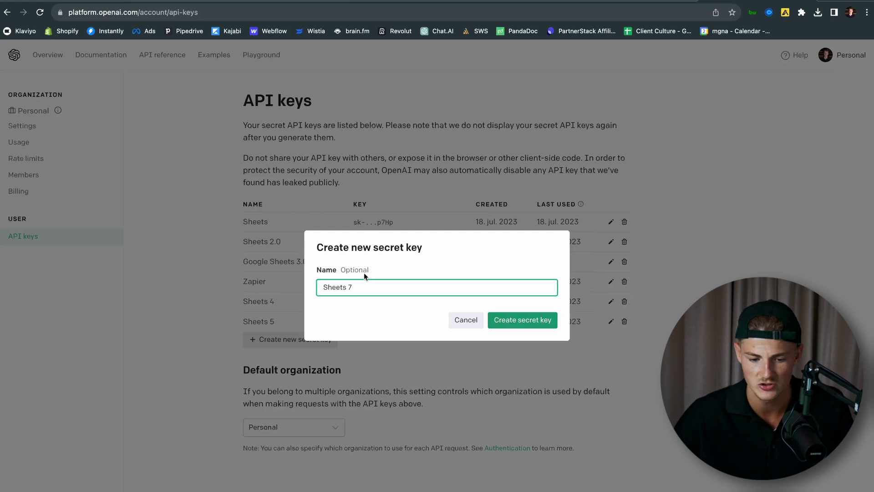
click(531, 320)
double_click(554, 300)
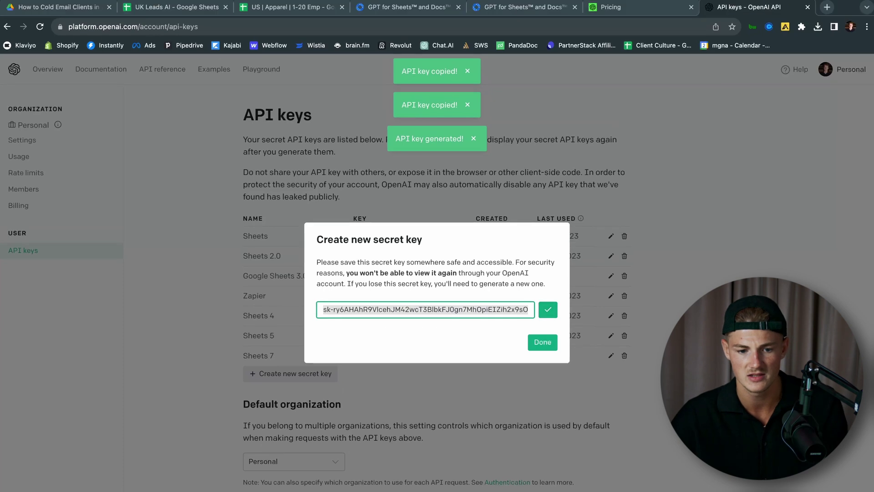
Step: Paste the copied key into GPT for Sheets and Docs' API key settings and save it
click(290, 1)
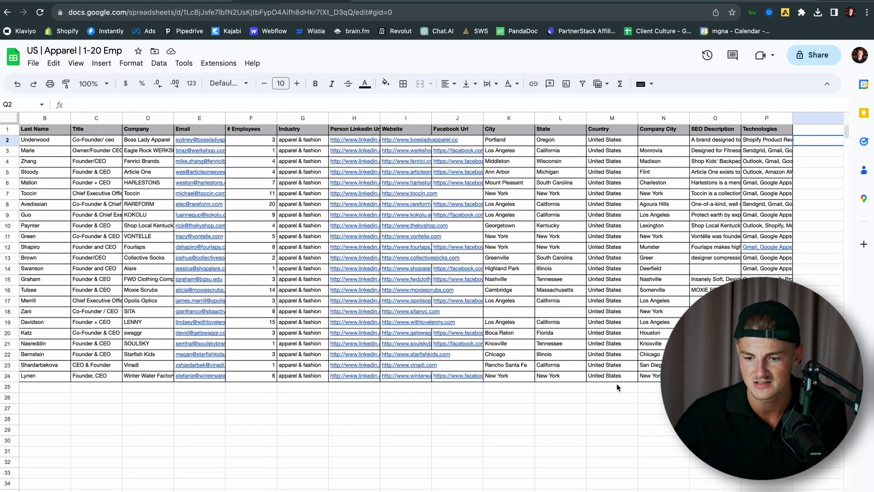
click(333, 132)
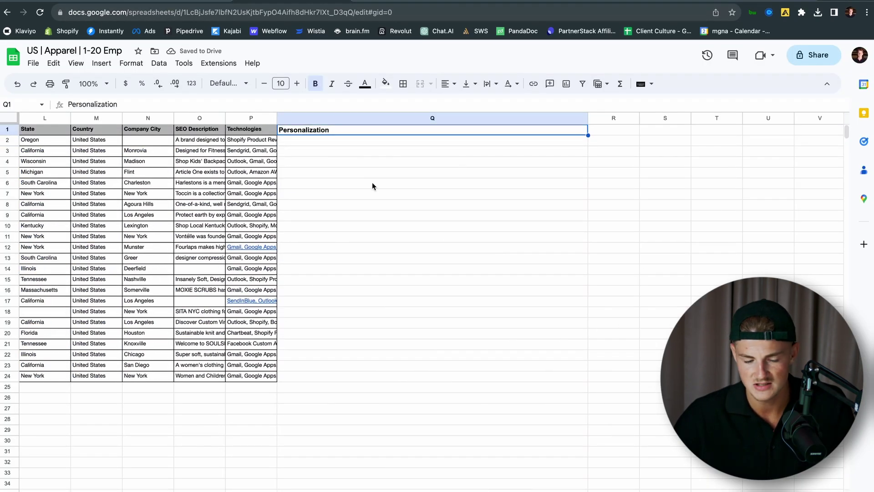
click(221, 63)
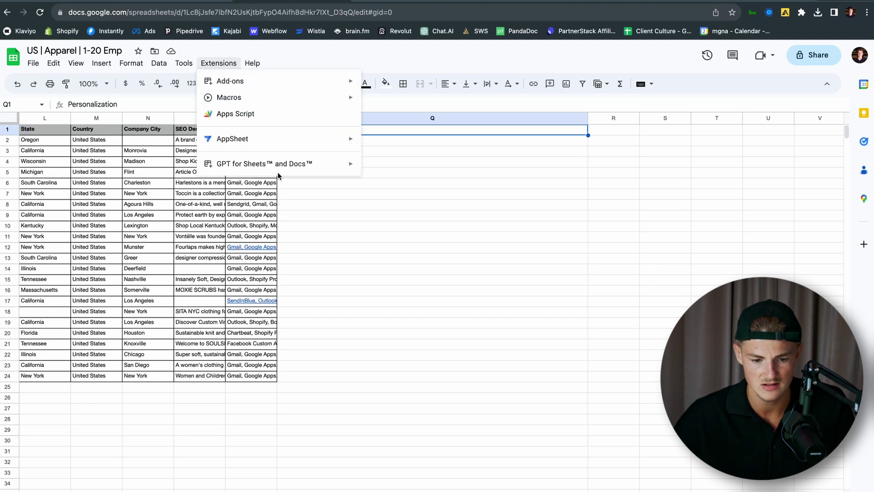
mouse_move(283, 167)
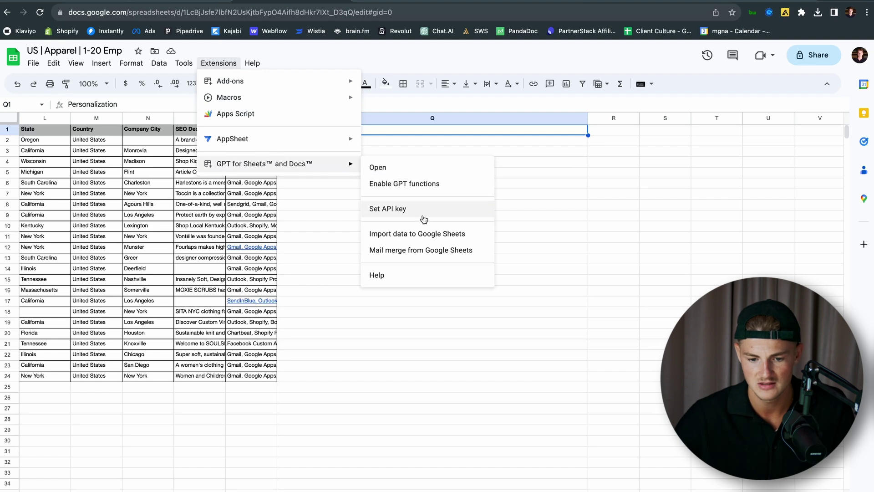
click(409, 211)
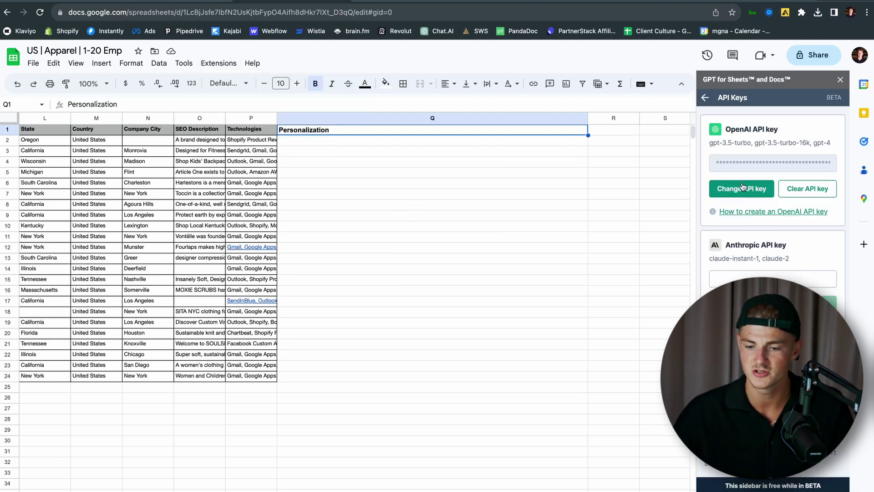
click(738, 189)
key(ctrl+v)
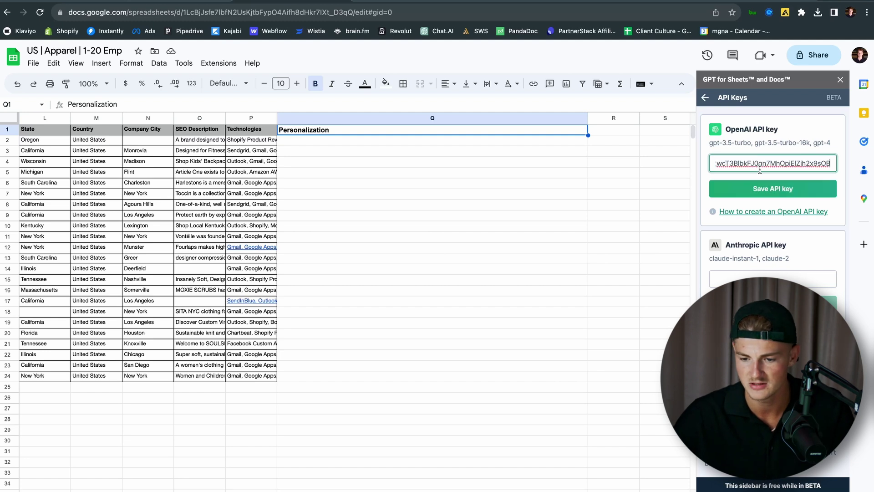
click(785, 192)
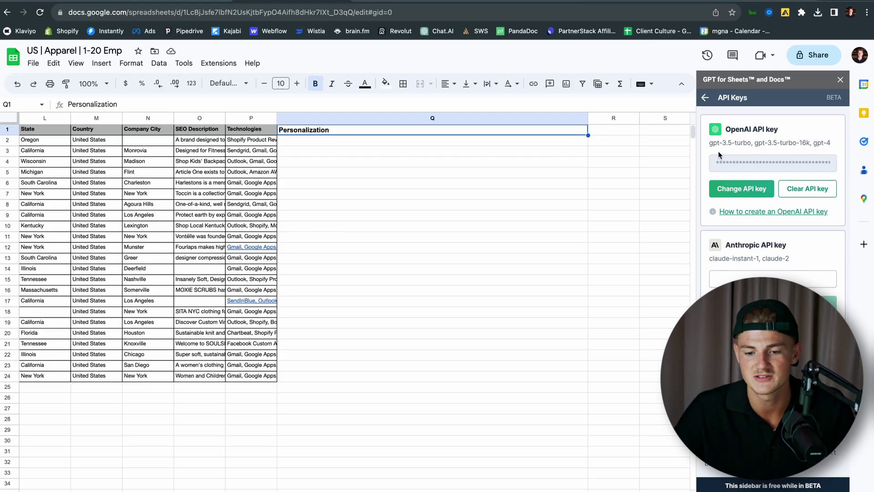
click(426, 139)
Step: Put the =GPT prompt formula into Q2, pointing it at the lead's data cell
key(Left)
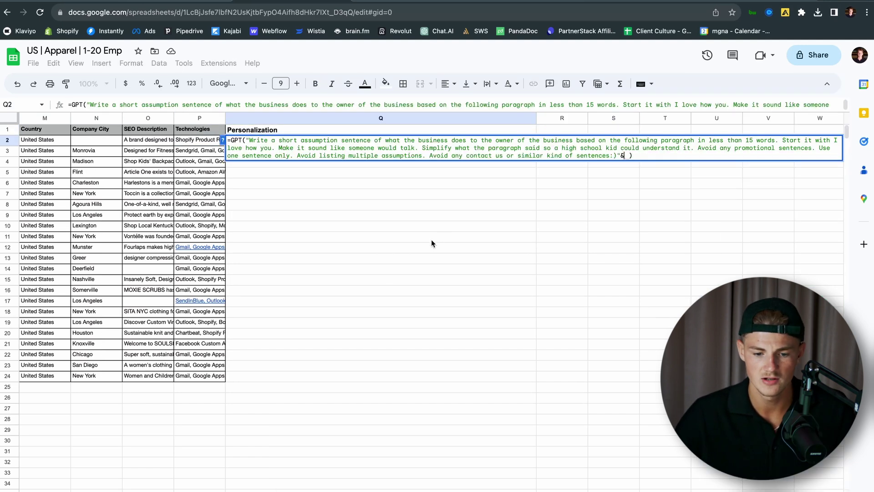
click(431, 239)
click(413, 184)
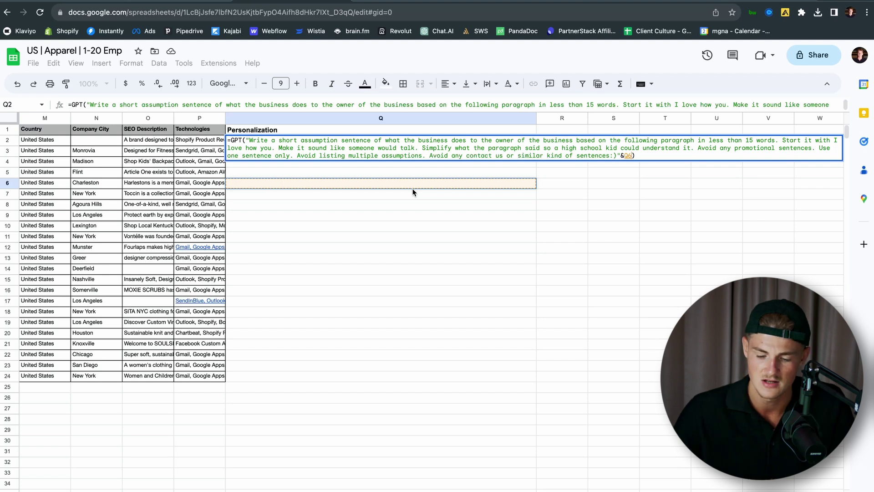
Step: Edit the prompt to begin 'Found you on linkedin' and raise the word limit from 15 to 20
key(super+plus)
key(super+plus)
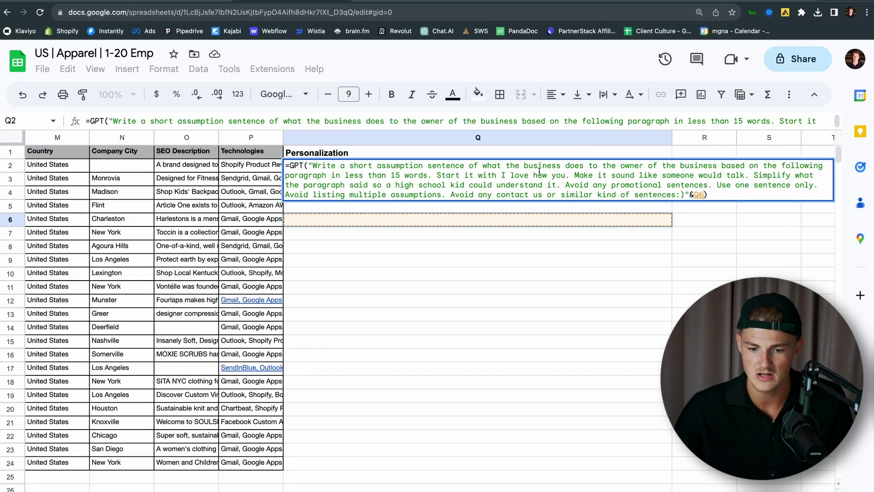
click(501, 175)
text(Found y)
text(ou on linkedin)
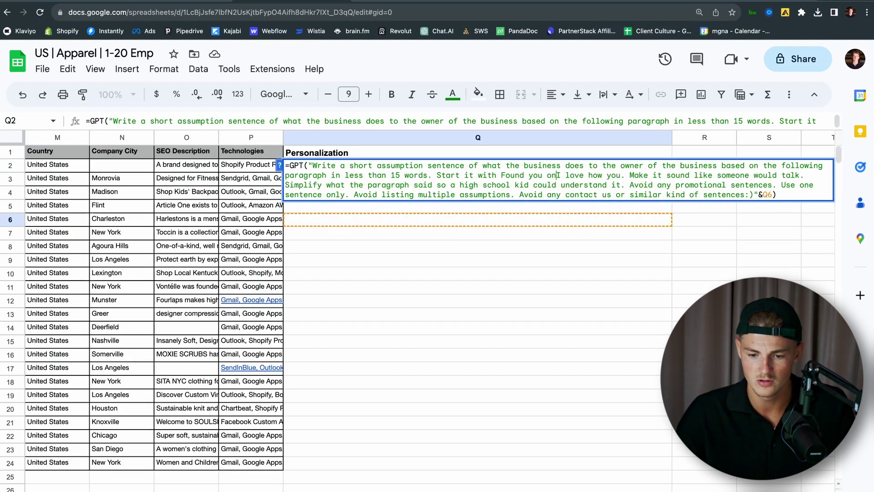
click(758, 175)
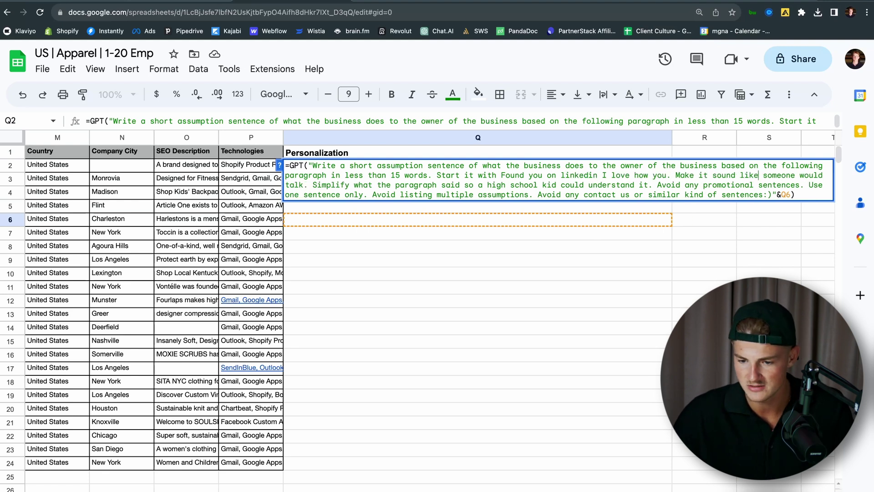
key(BackSpace)
key(BackSpace)
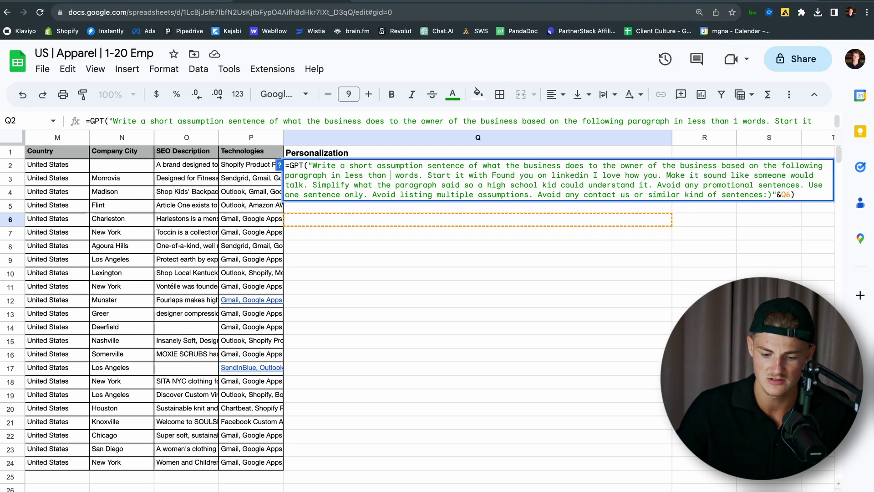
text(20)
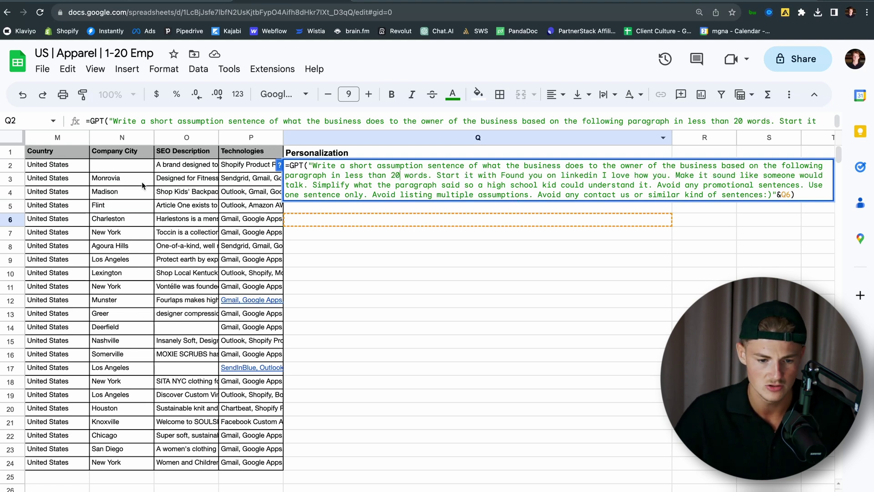
Step: Commit the Q2 formula and fill it down to Q24
click(198, 167)
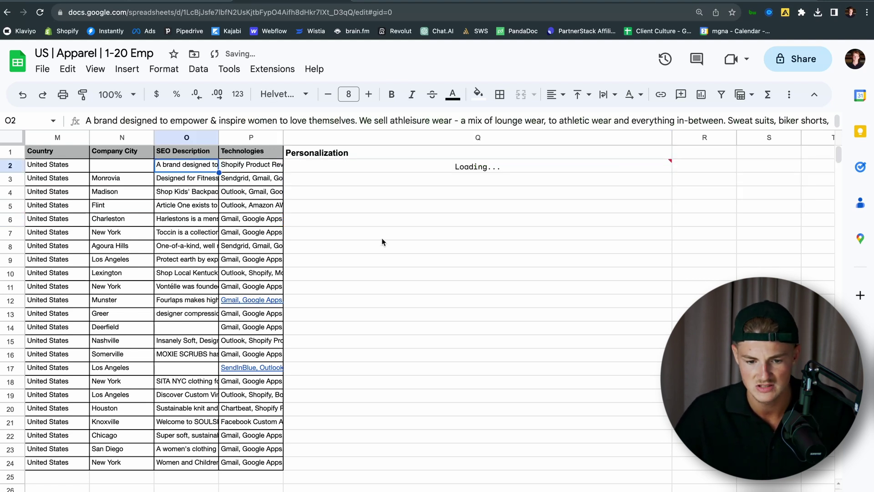
key(Right)
key(Right)
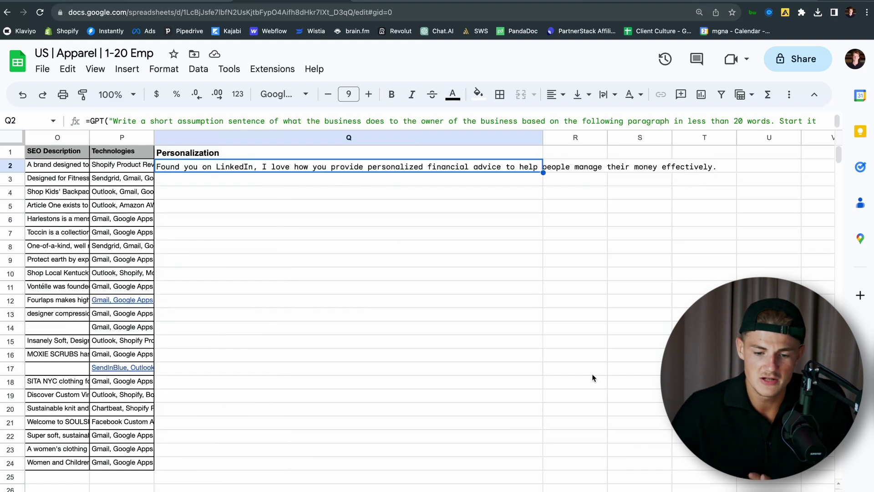
drag(544, 172, 518, 464)
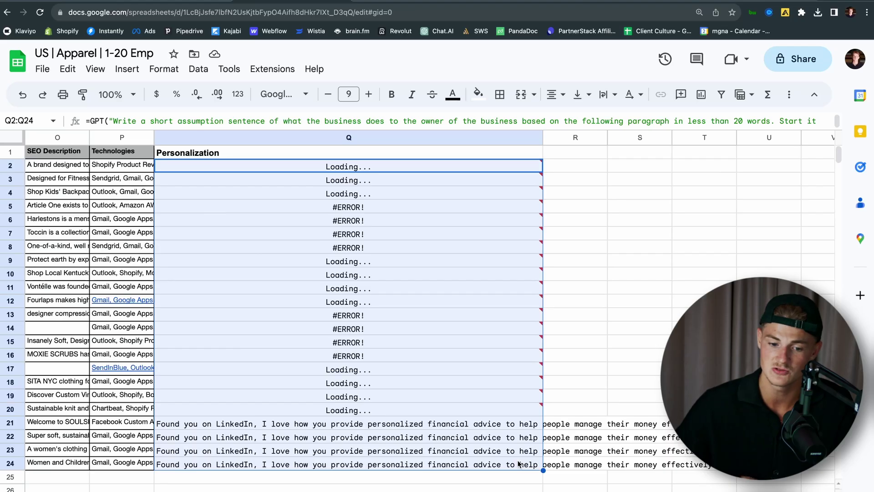
Step: Review the first lead's title, company, employee count and industry in row 2
scroll(518, 463, left, 4)
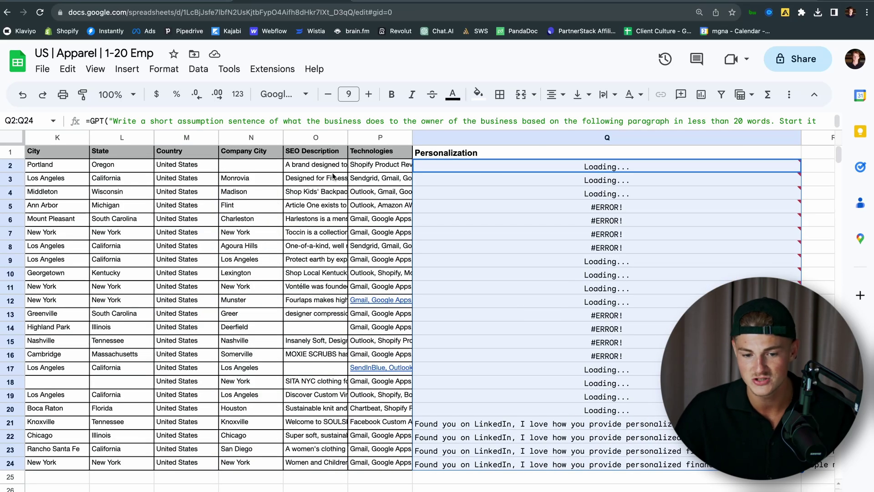
scroll(331, 175, left, 10)
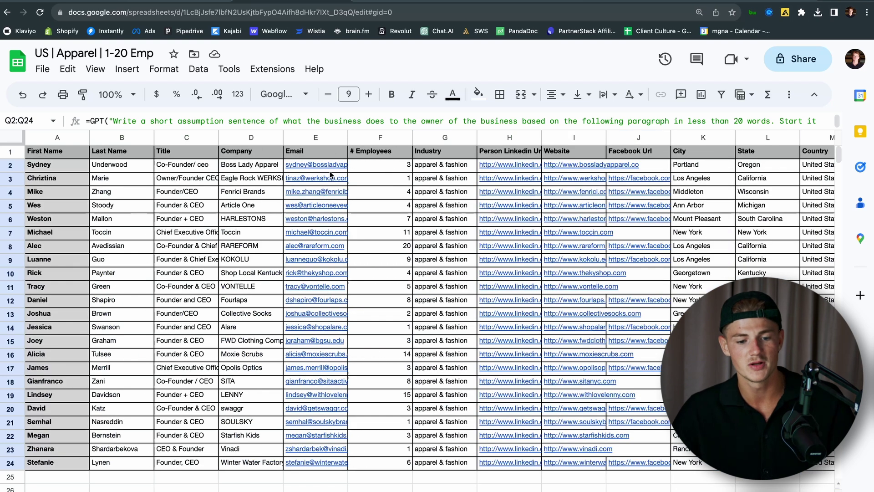
click(167, 169)
click(254, 162)
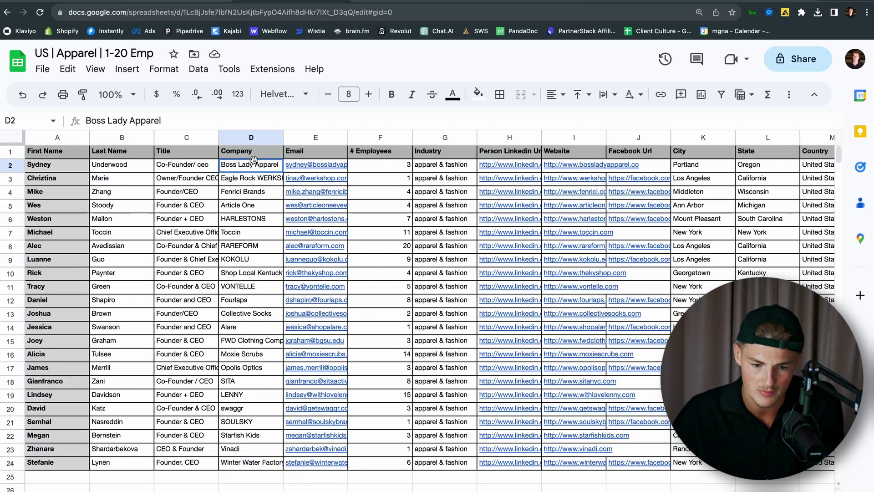
key(Right)
key(Right)
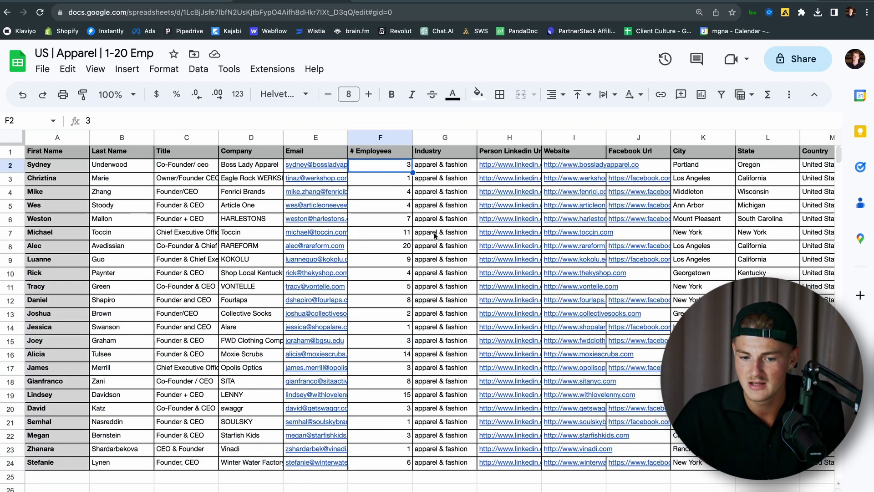
click(462, 168)
scroll(462, 168, right, 15)
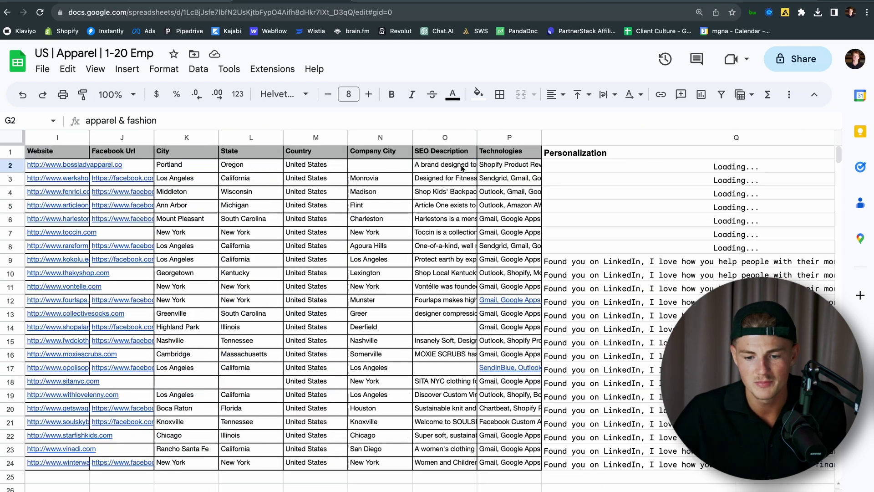